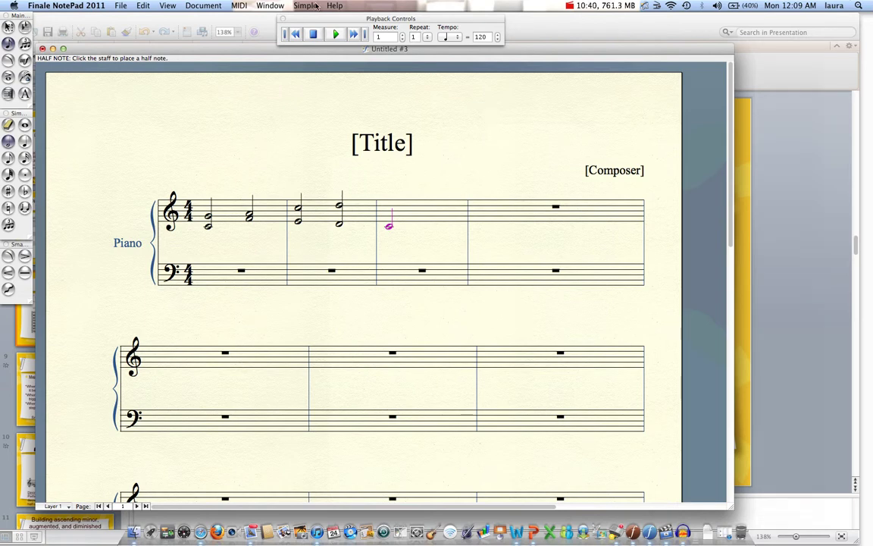
Step: Replace the half note in the third treble measure with stacked half notes on F and B
click(9, 125)
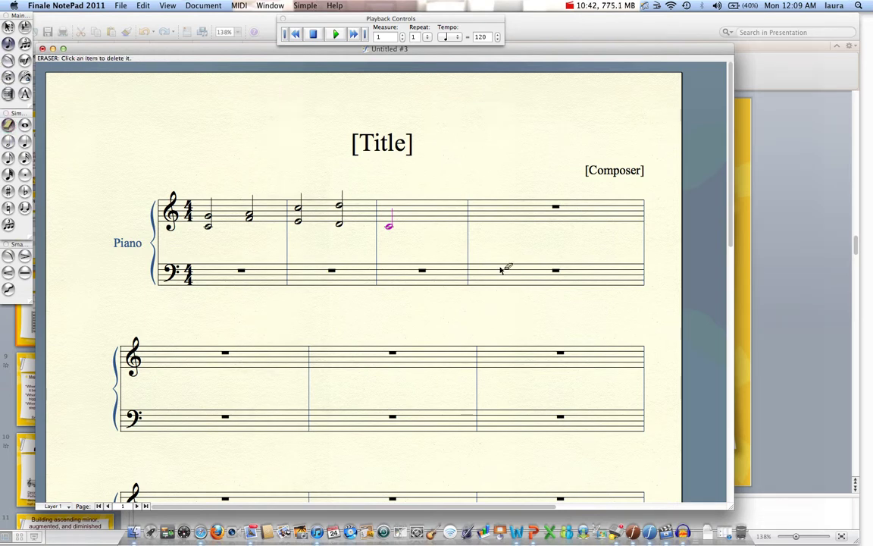
click(387, 225)
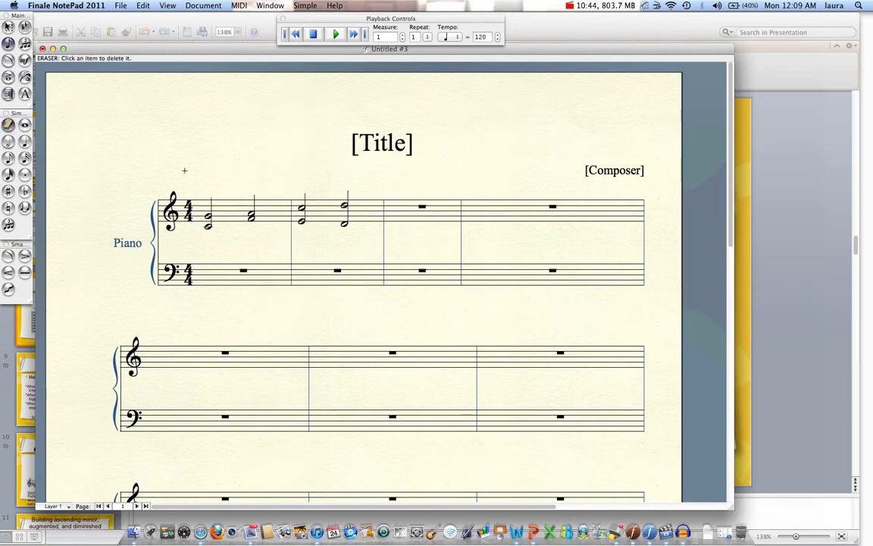
click(8, 141)
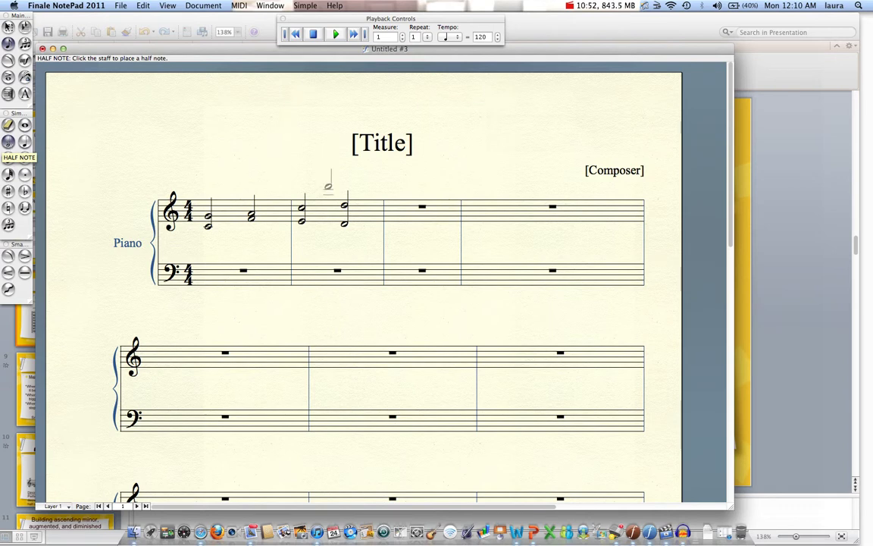
click(400, 218)
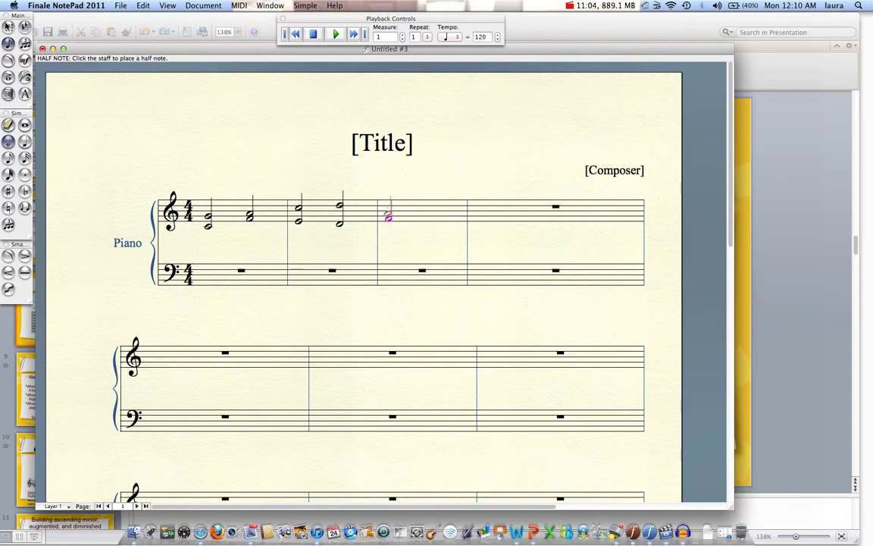
click(388, 211)
click(387, 217)
click(387, 213)
Step: Check the interval half-step table in PowerPoint and return to Finale NotePad to flatten the third measure's B
click(747, 206)
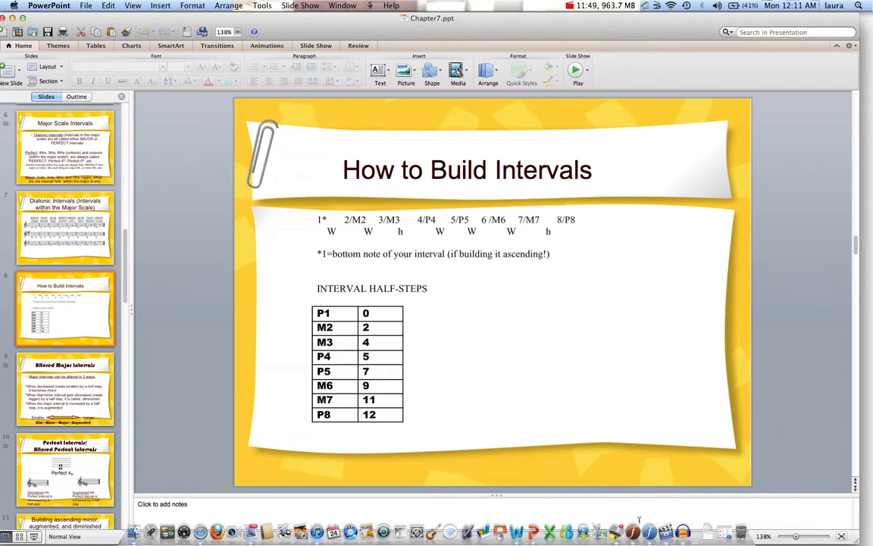
click(633, 524)
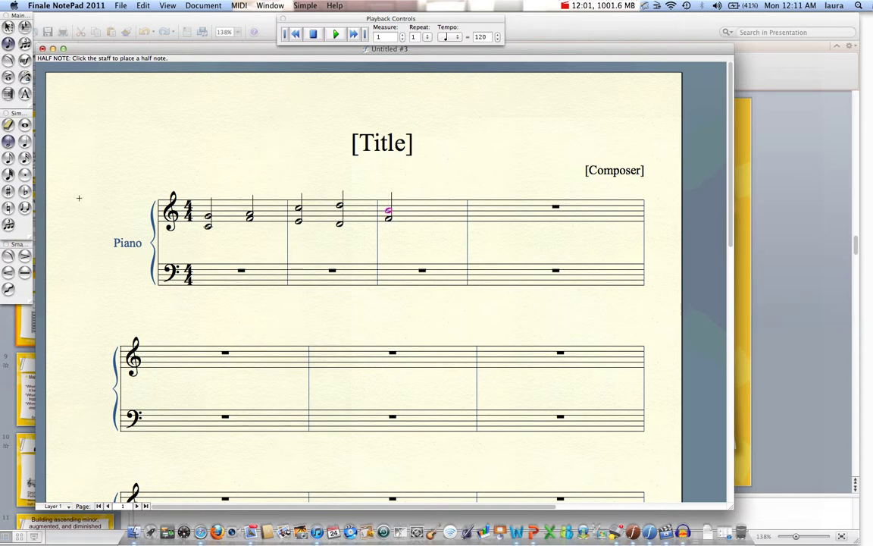
click(25, 192)
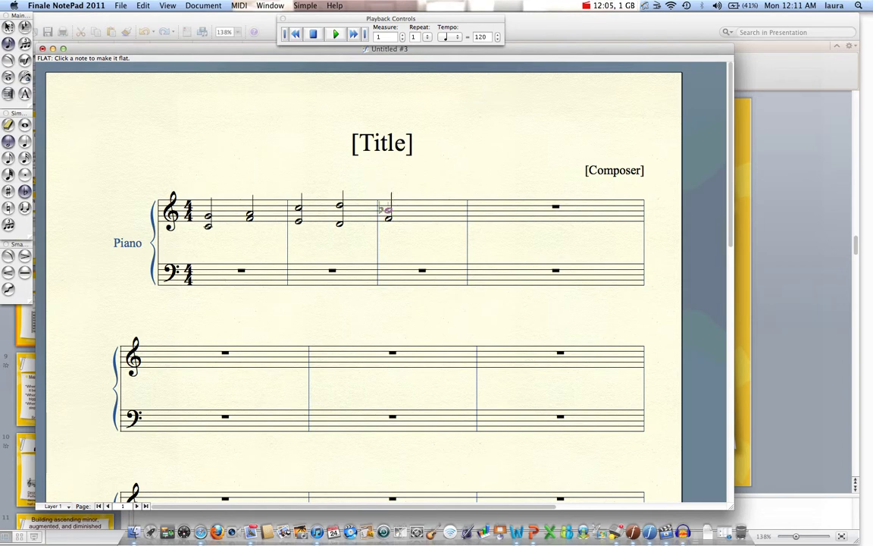
click(387, 211)
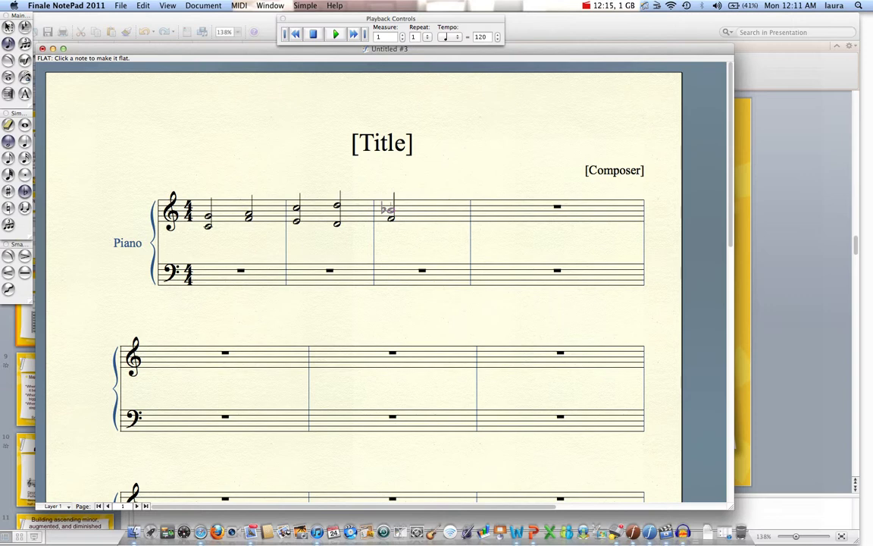
click(387, 211)
Step: Add stacked half notes on E and G as the second interval in the third treble measure
key(alt+super+7)
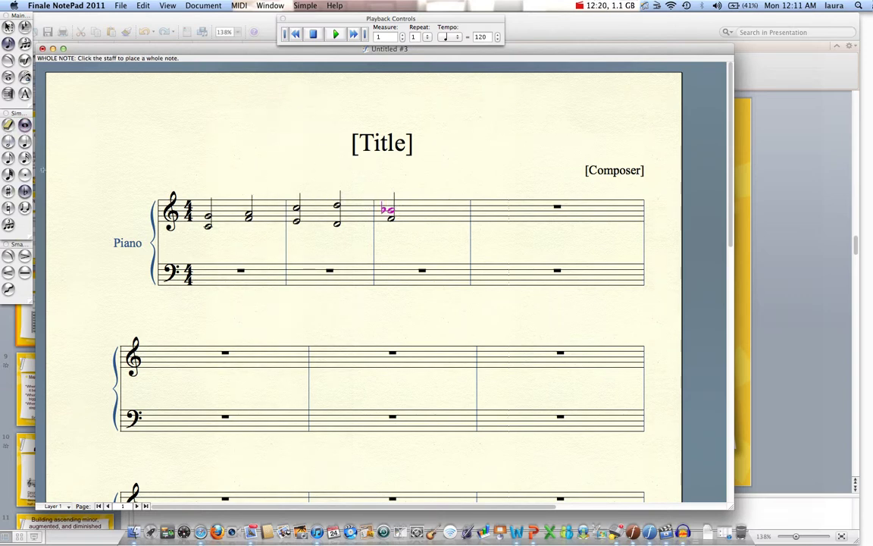
click(24, 191)
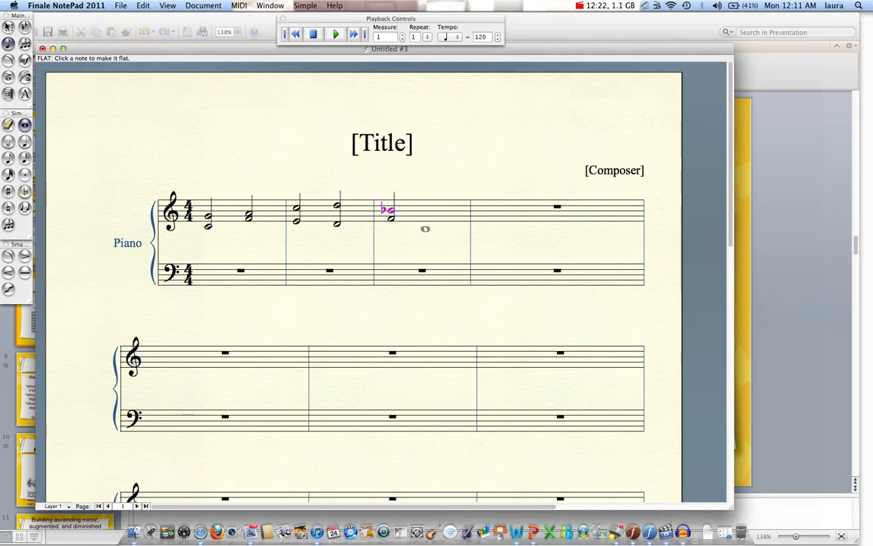
click(425, 221)
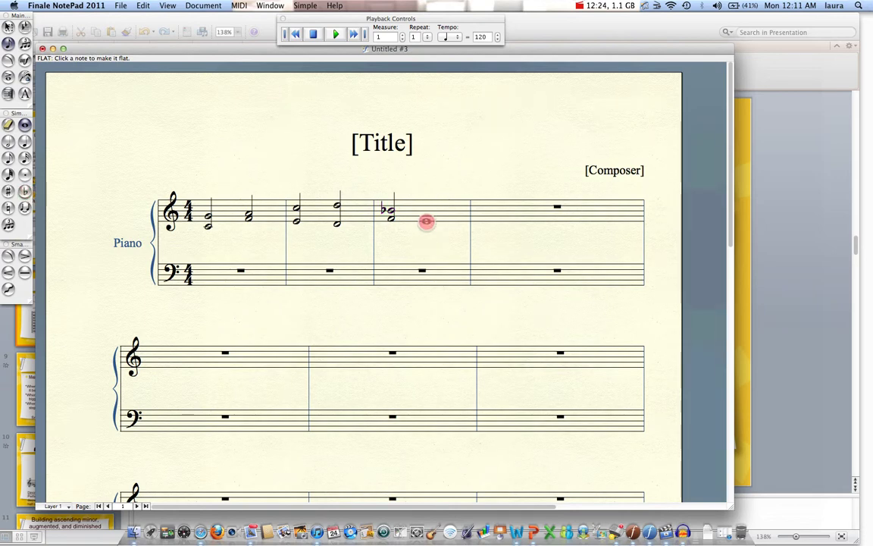
click(8, 142)
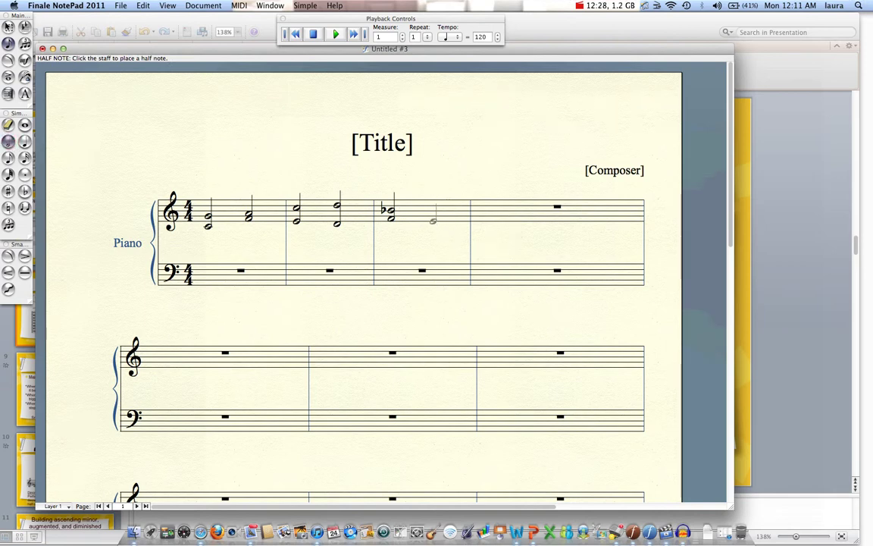
click(432, 221)
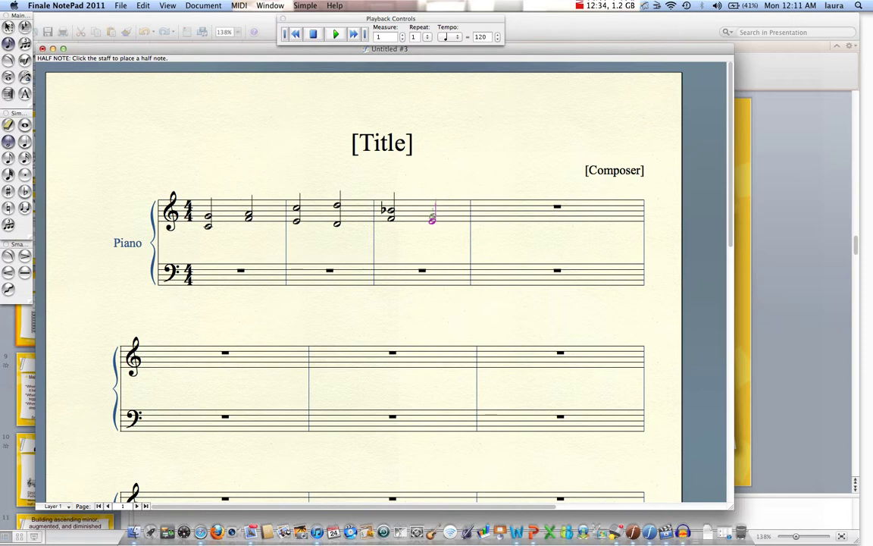
click(432, 218)
click(432, 218)
Step: Consult the half-step table in PowerPoint and return to Finale NotePad to sharpen the G above the E in measure three
click(761, 279)
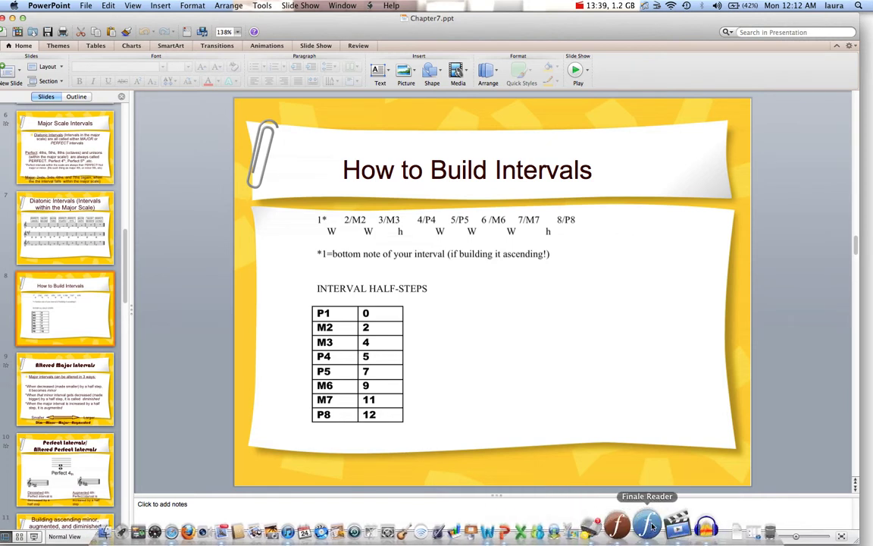
click(647, 524)
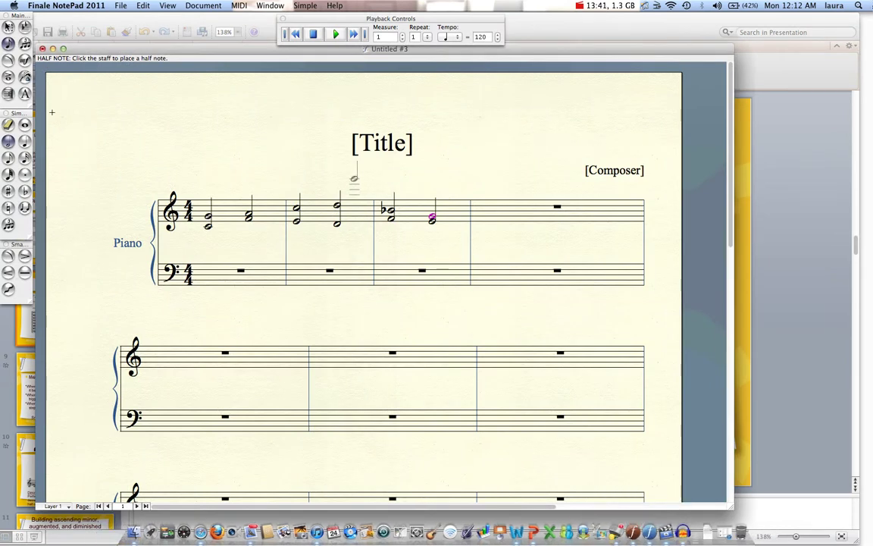
click(8, 191)
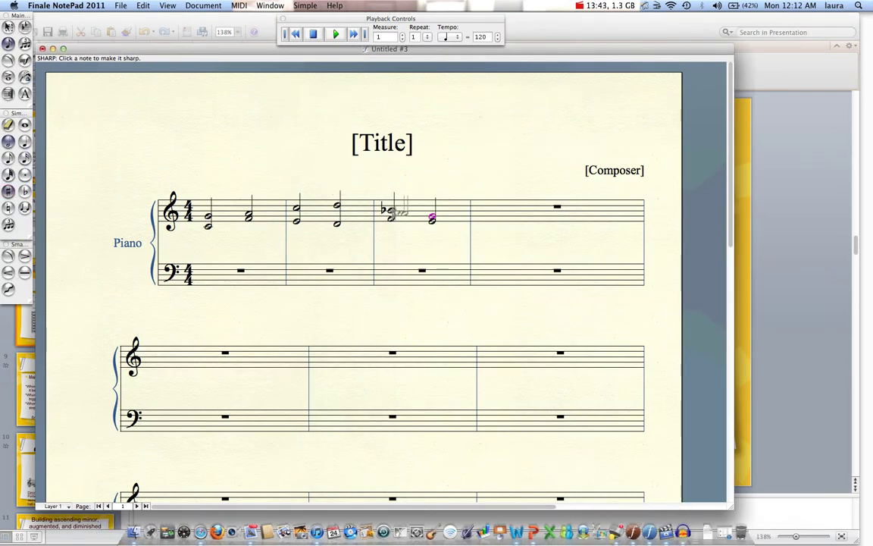
click(431, 217)
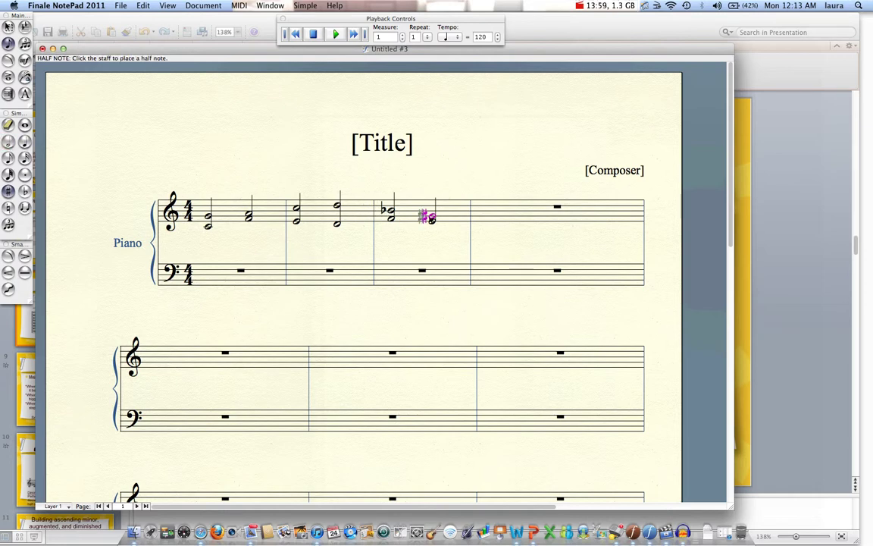
click(7, 191)
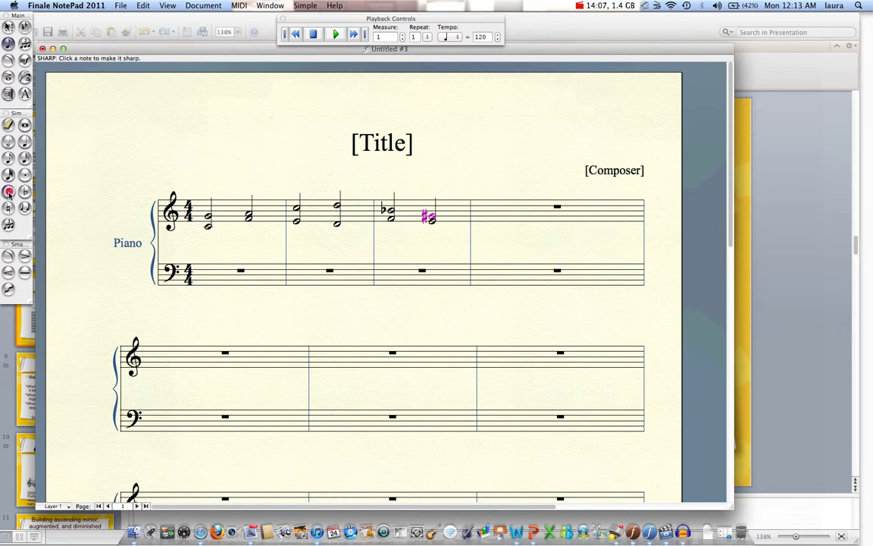
click(64, 151)
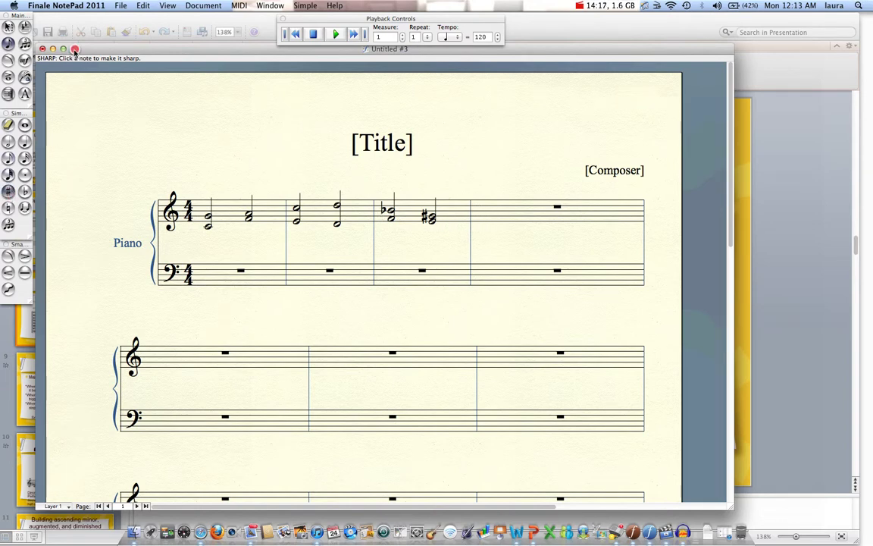
drag(74, 53, 84, 68)
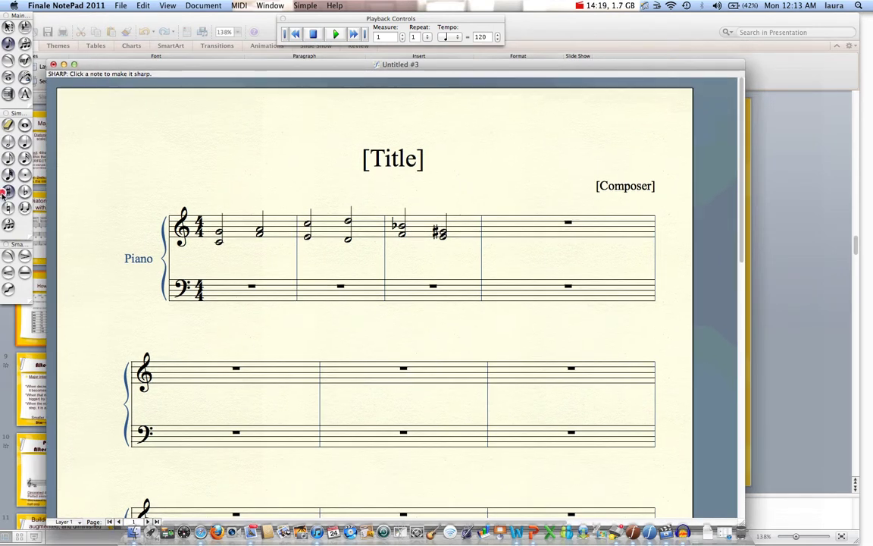
Step: Place stacked half notes on A and the E above it at the start of the fourth treble measure
click(8, 141)
click(9, 177)
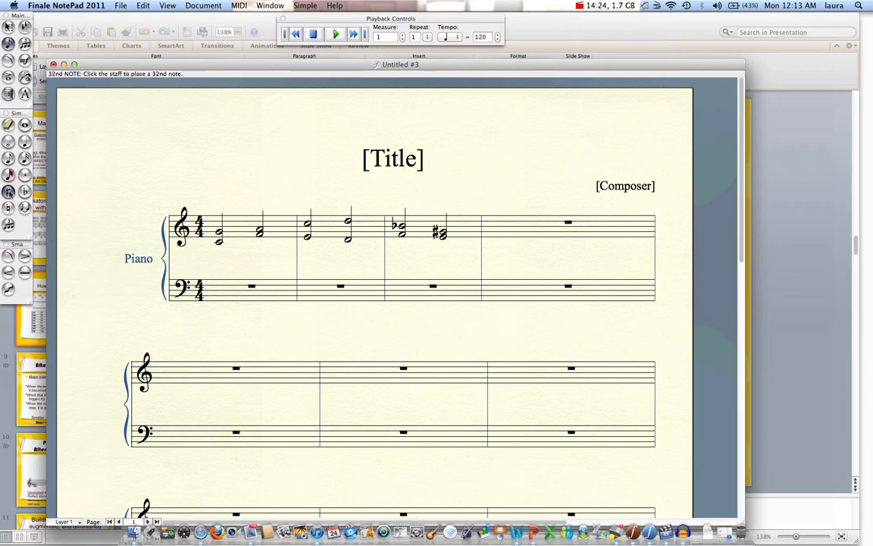
click(8, 193)
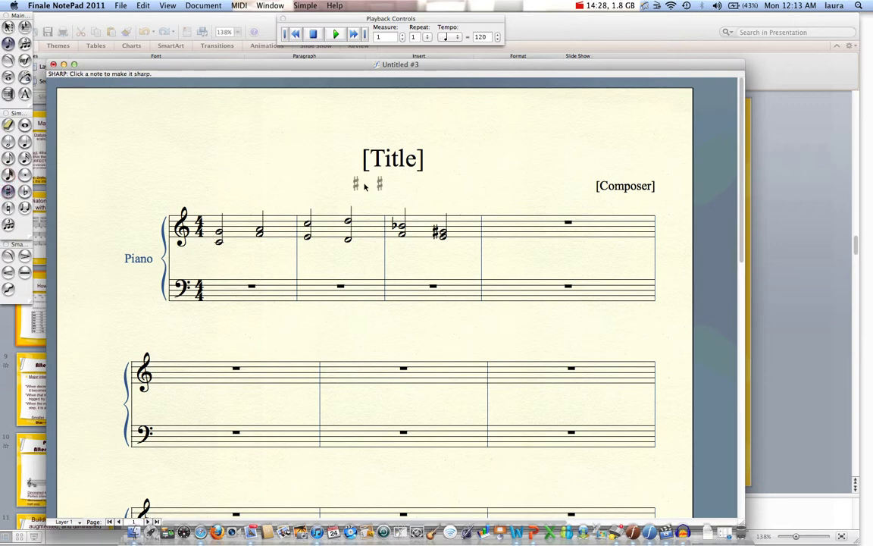
click(491, 233)
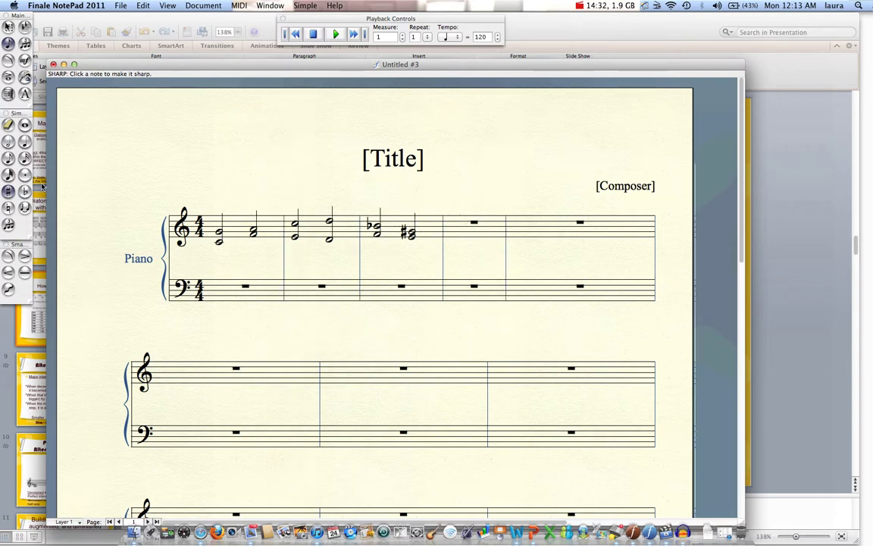
click(25, 142)
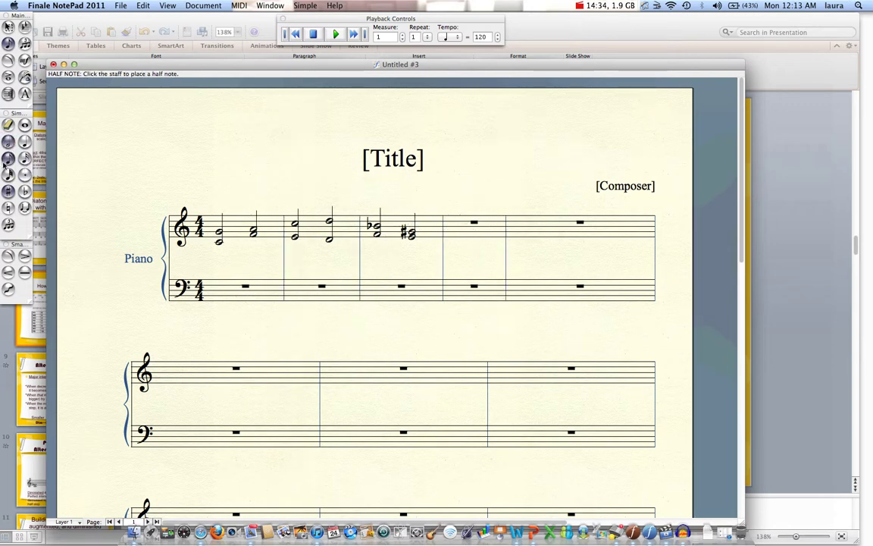
click(8, 191)
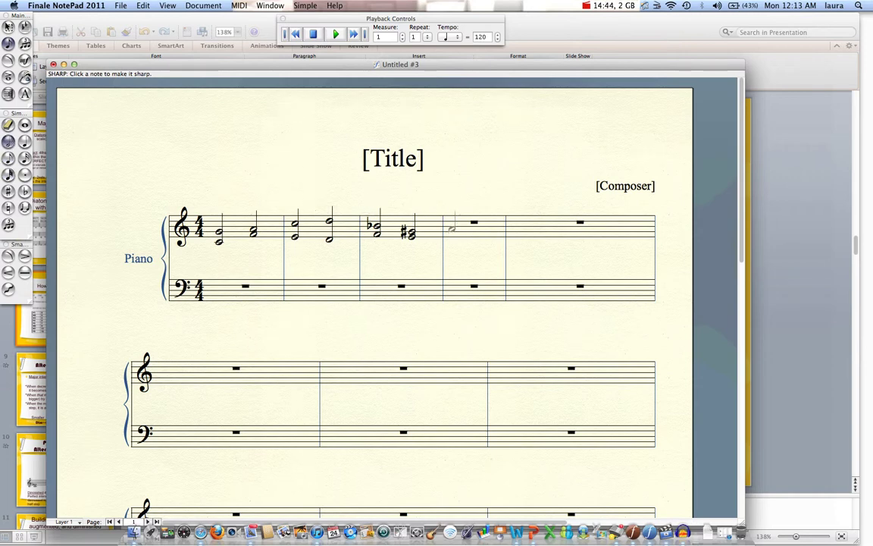
click(452, 228)
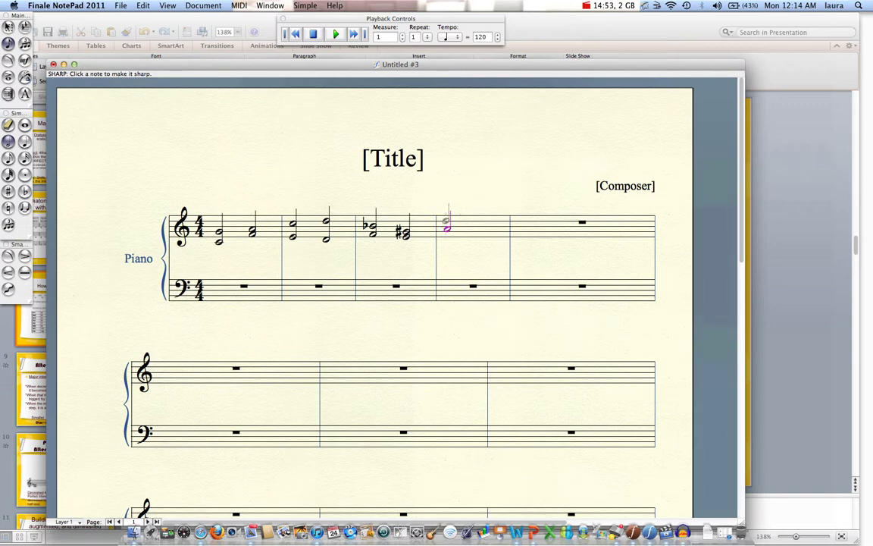
click(447, 227)
Step: Review the scale-step pattern on the How to Build Intervals slide in PowerPoint and return to Finale NotePad
click(2, 409)
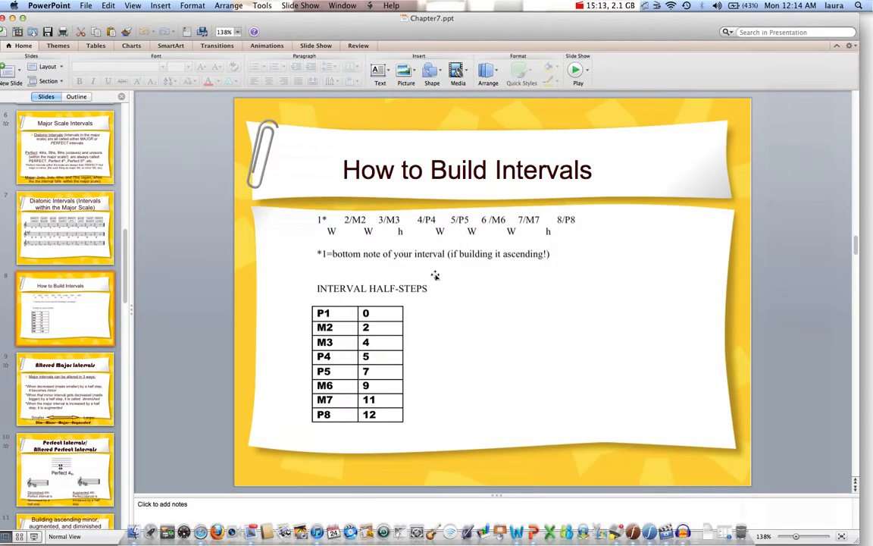
click(399, 231)
text(h)
click(634, 527)
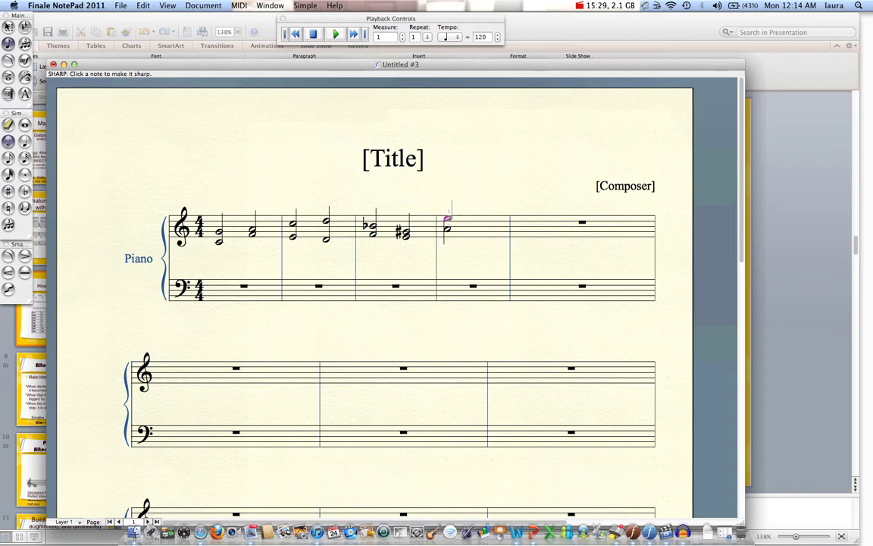
Step: Add an A-flat half note with an E half note above it as the fourth measure's second interval
click(25, 192)
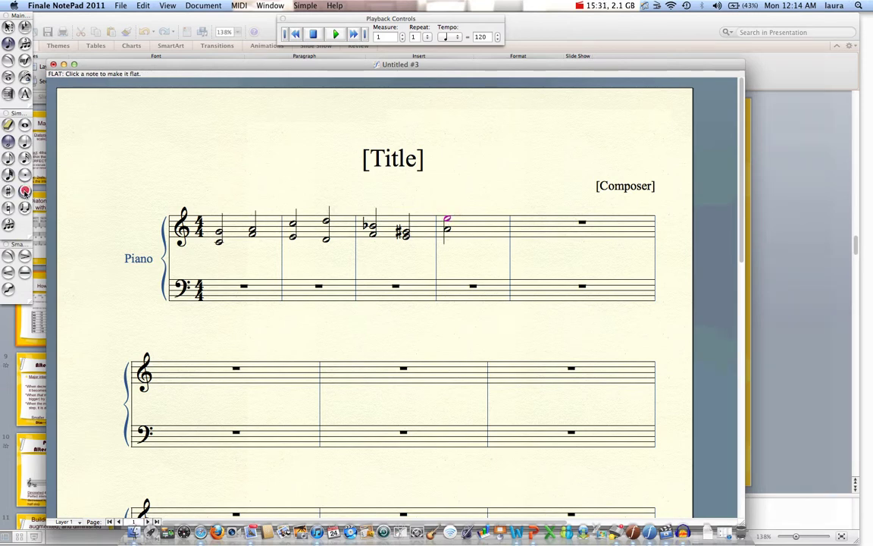
click(9, 141)
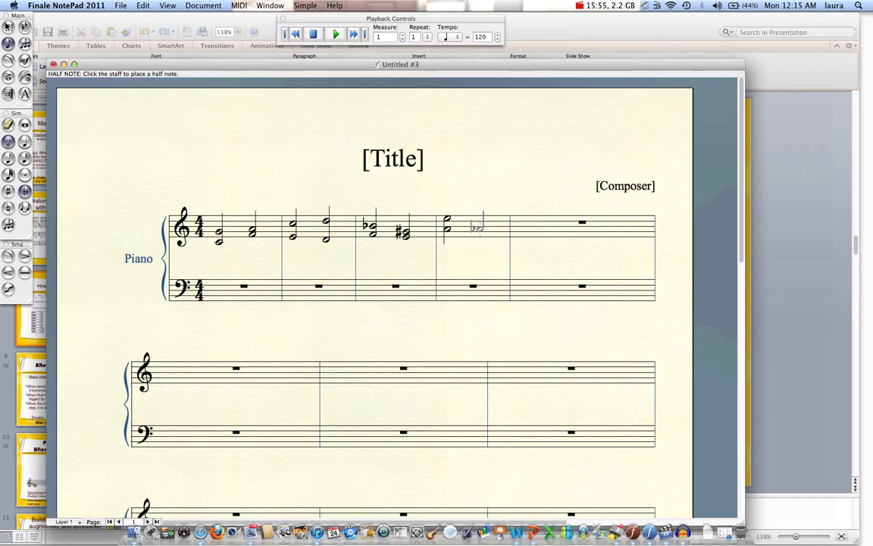
click(478, 226)
click(24, 191)
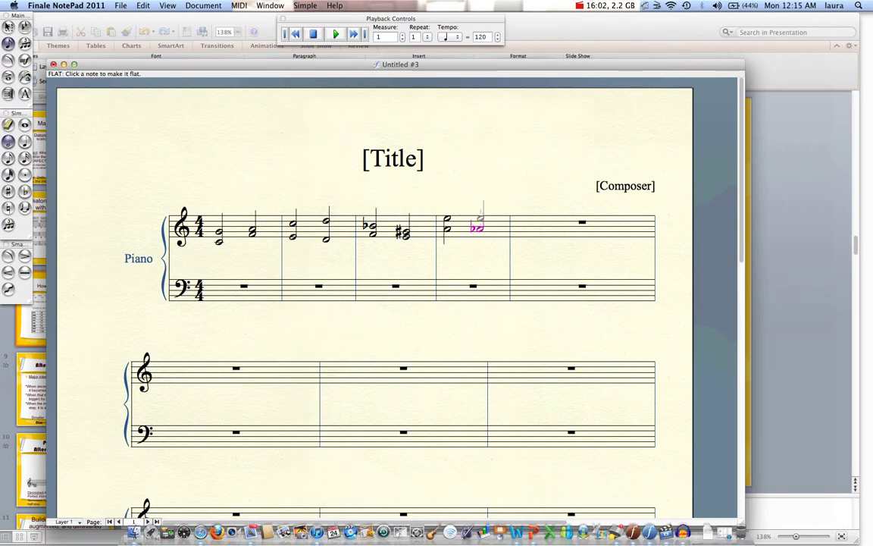
click(480, 218)
click(480, 227)
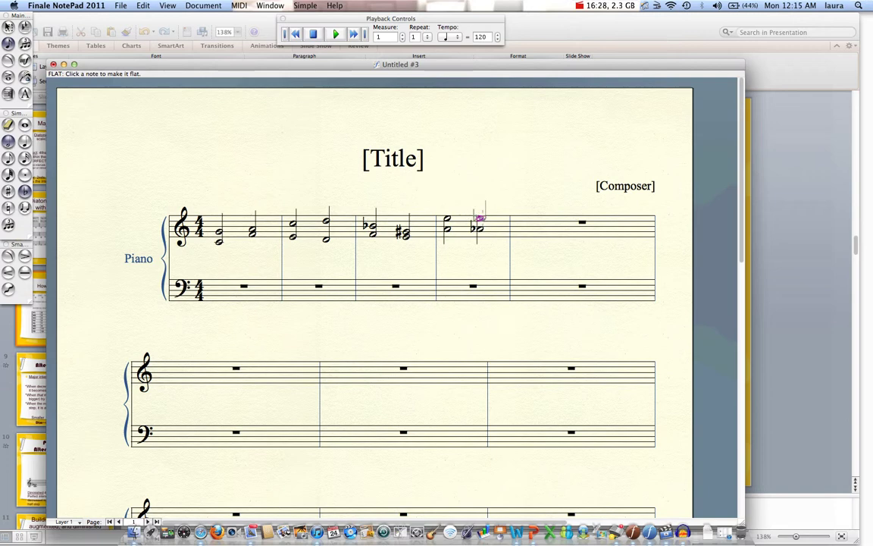
Step: Flatten the E above the A-flat, checking the interval slide in PowerPoint and returning to Finale NotePad
click(477, 216)
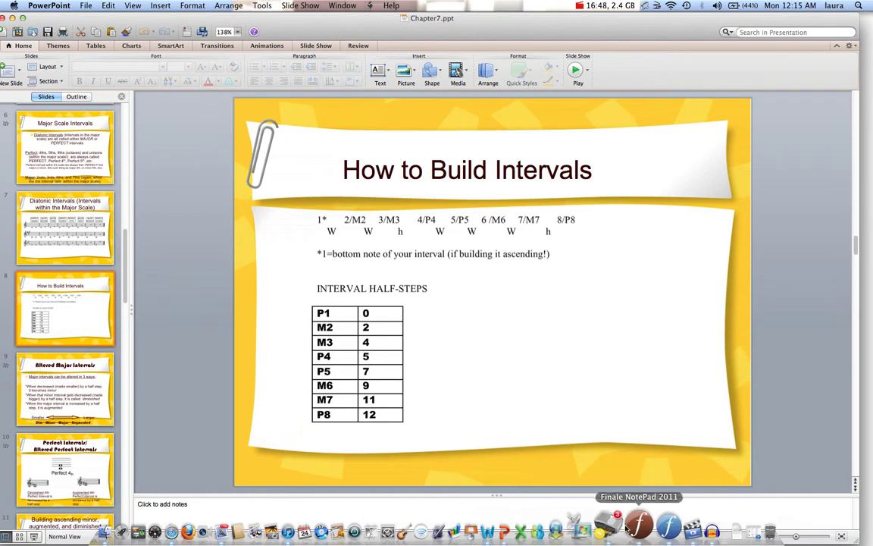
click(632, 523)
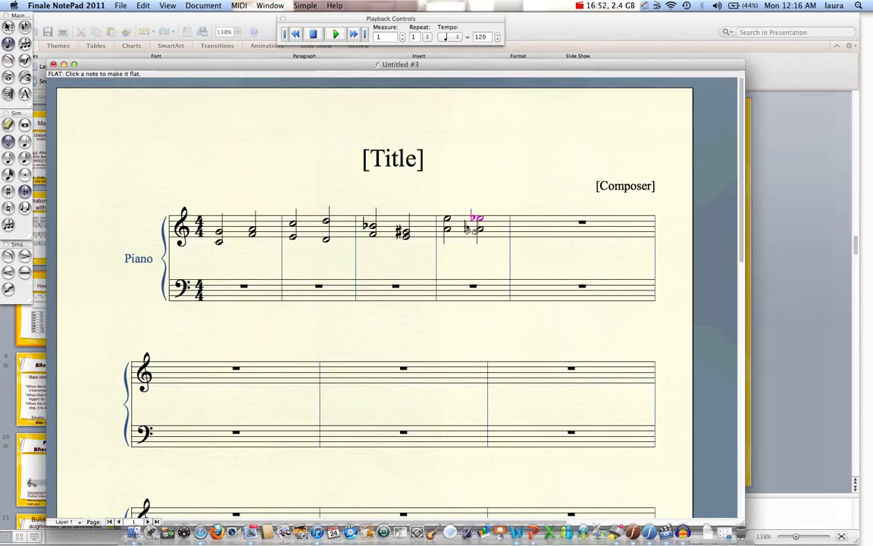
click(472, 229)
click(474, 229)
Step: Enter stacked whole notes on F and the C above it in the fifth treble measure, without accidentals
click(25, 124)
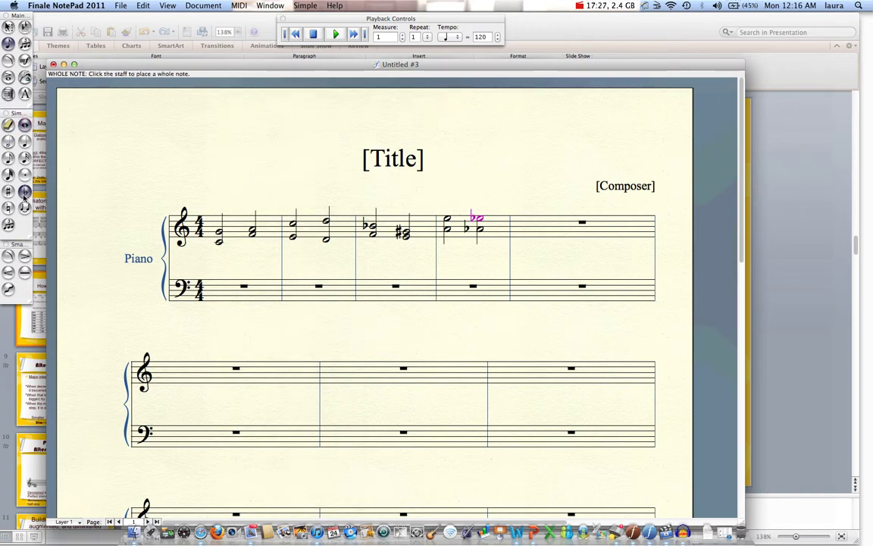
click(25, 159)
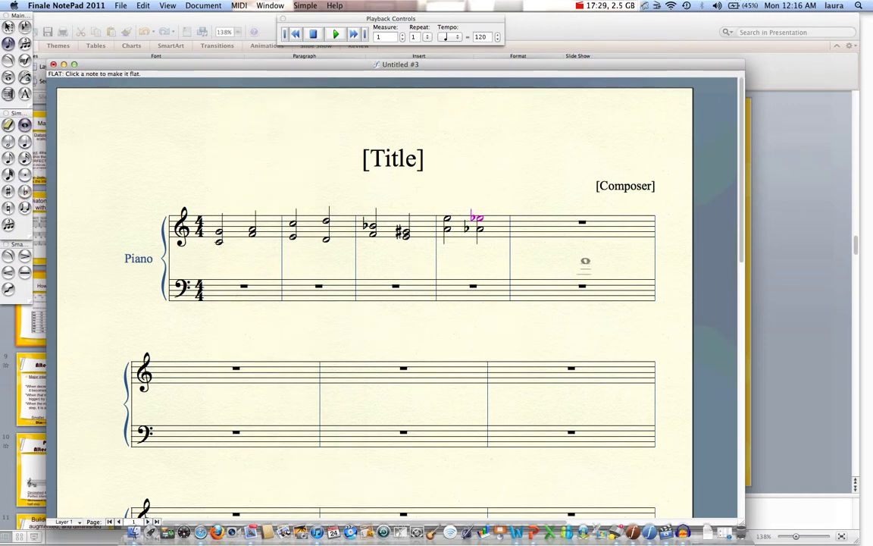
click(478, 218)
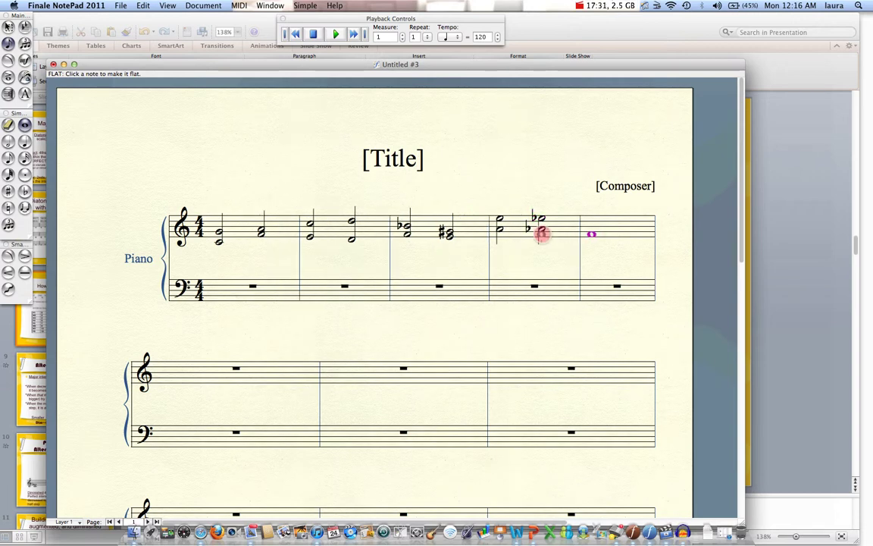
key(alt+Up)
key(Right)
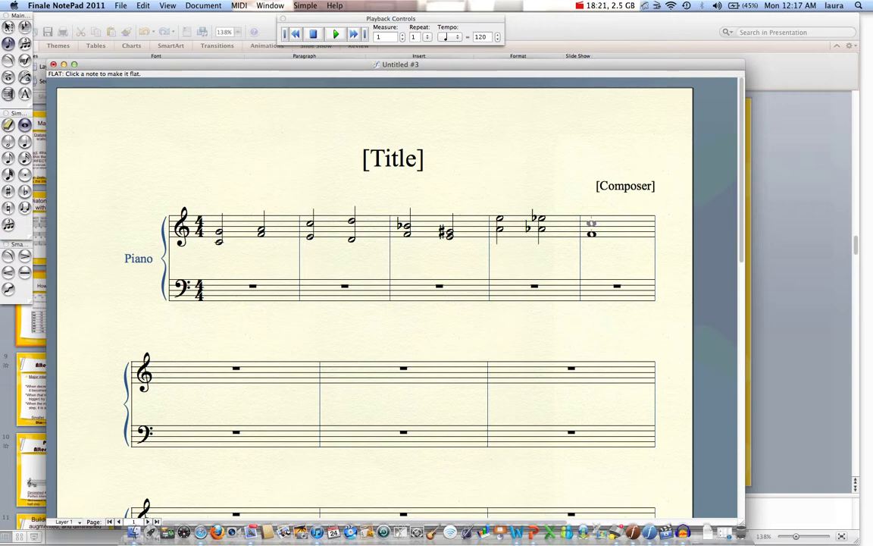
click(591, 224)
click(598, 4)
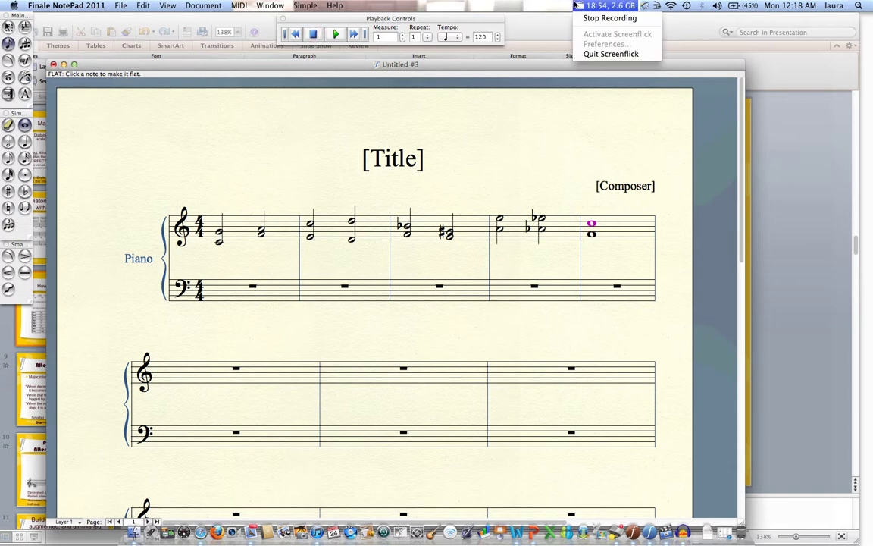